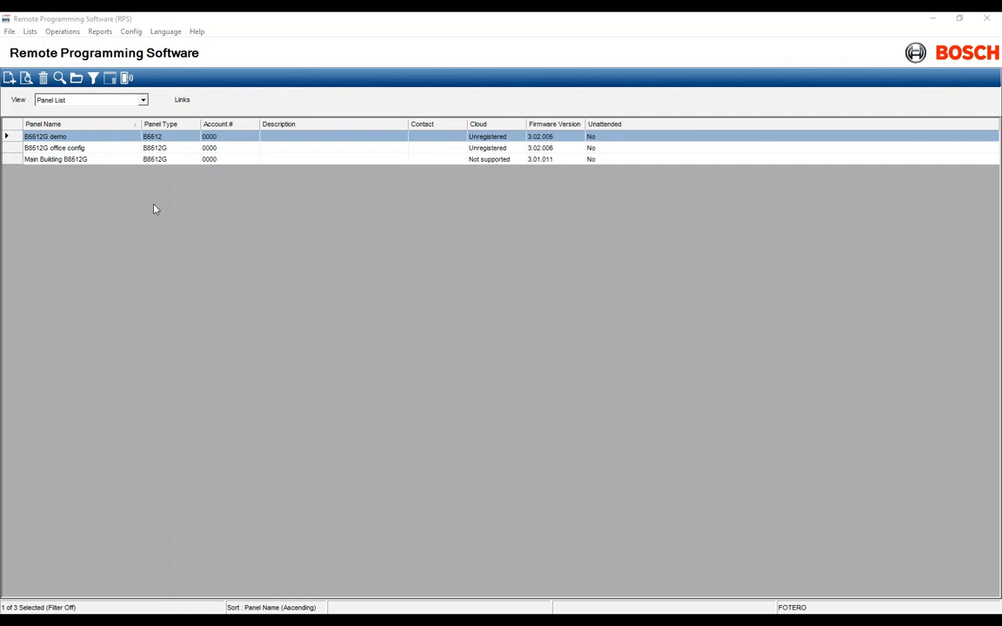
Open the B5512G demo panel view and connect over the network to 192.168.1.222, port 7750
right_click(49, 137)
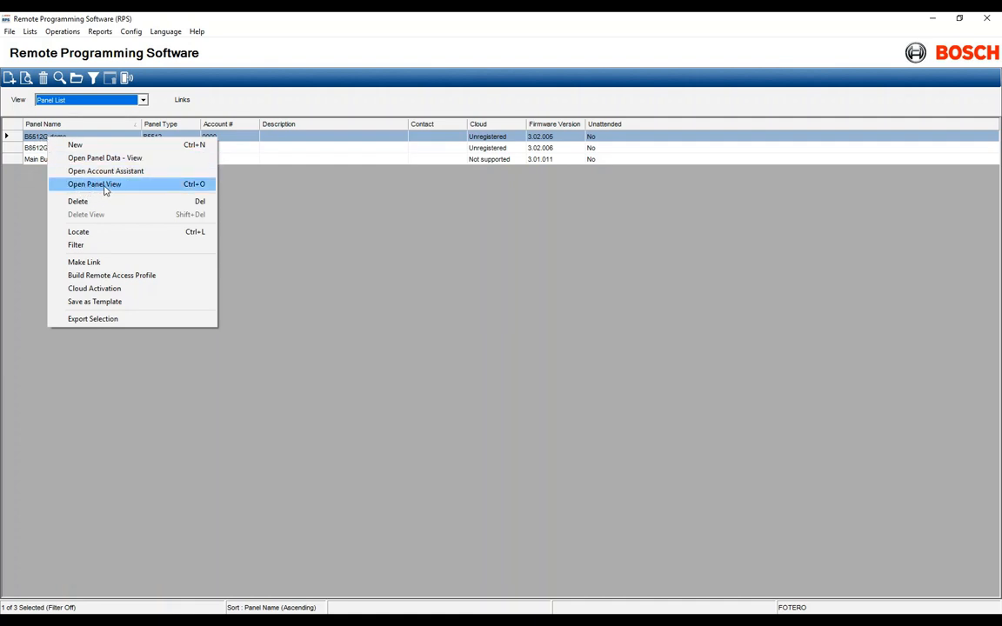
left_click(105, 186)
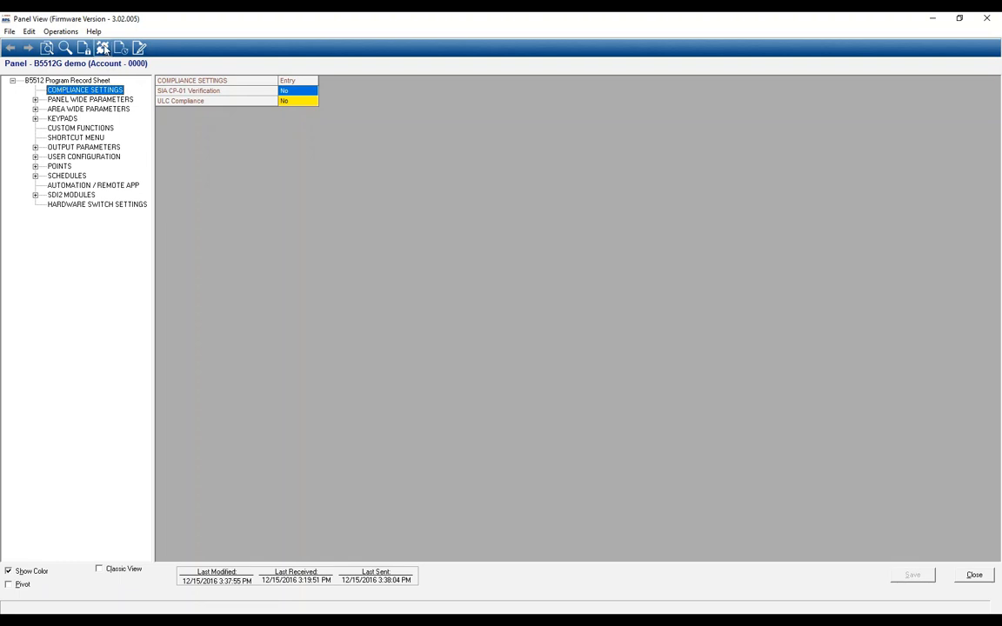
left_click(58, 33)
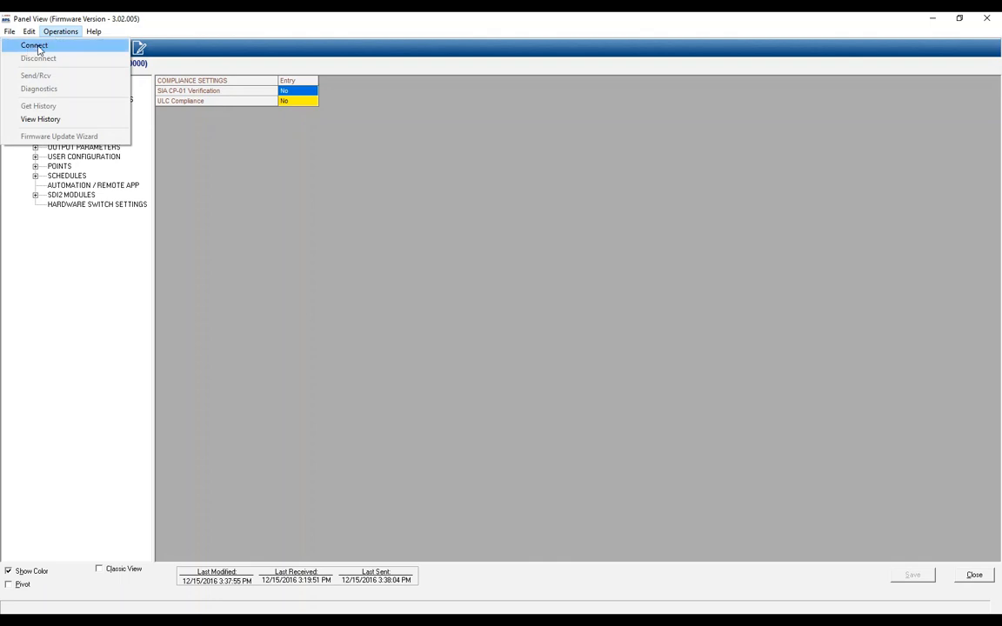
left_click(255, 176)
left_click(103, 48)
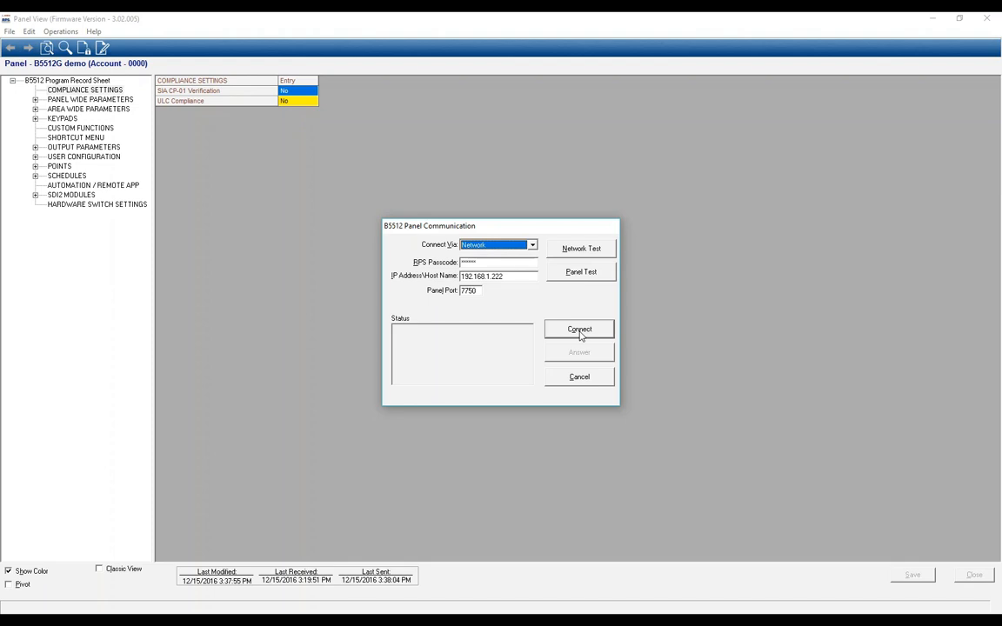
left_click(580, 332)
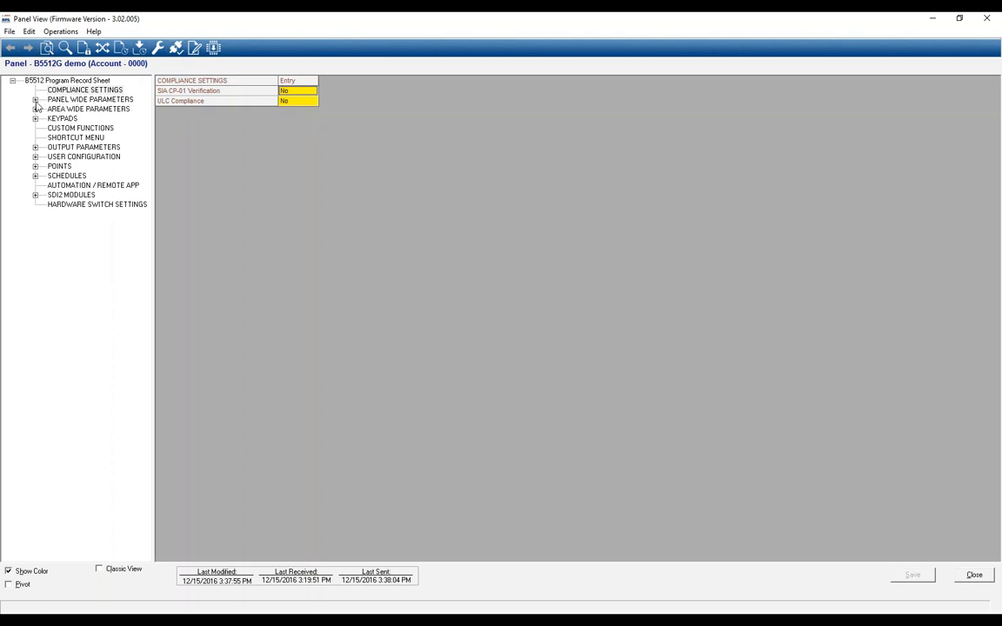
Show the On Board Ethernet Communicator parameters under Panel Wide Parameters (192.168.1.222, port 7750)
left_click(35, 99)
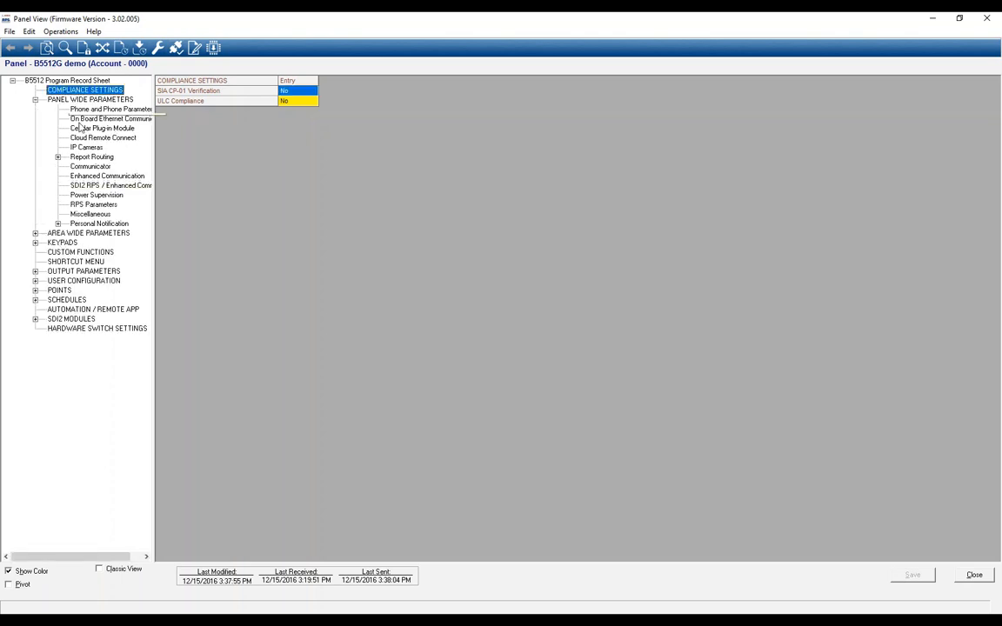
left_click(101, 120)
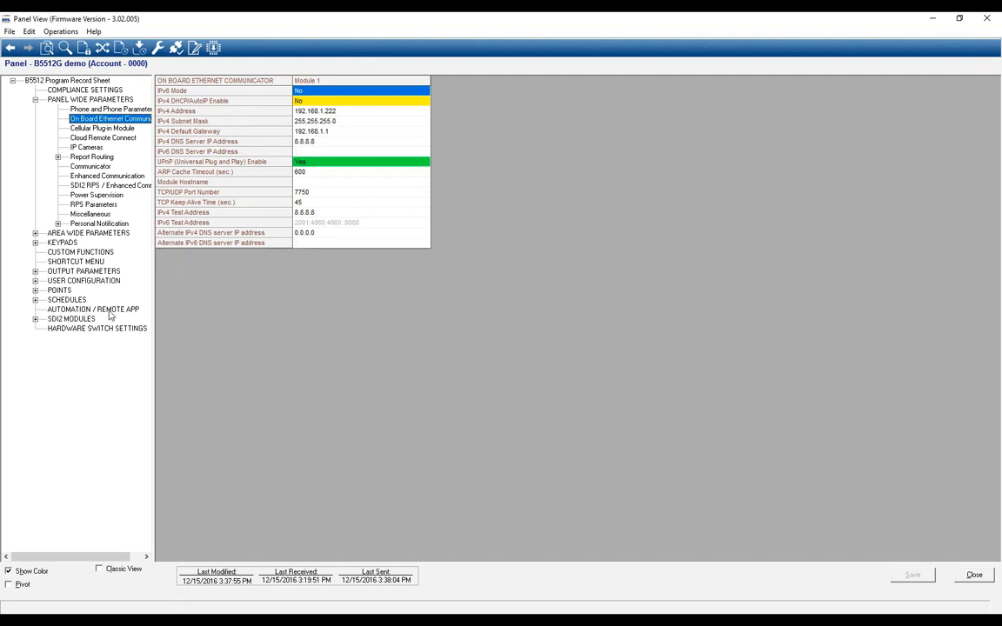
Confirm the Automation Device stays at Mode 2 in the Automation / Remote App settings
left_click(64, 312)
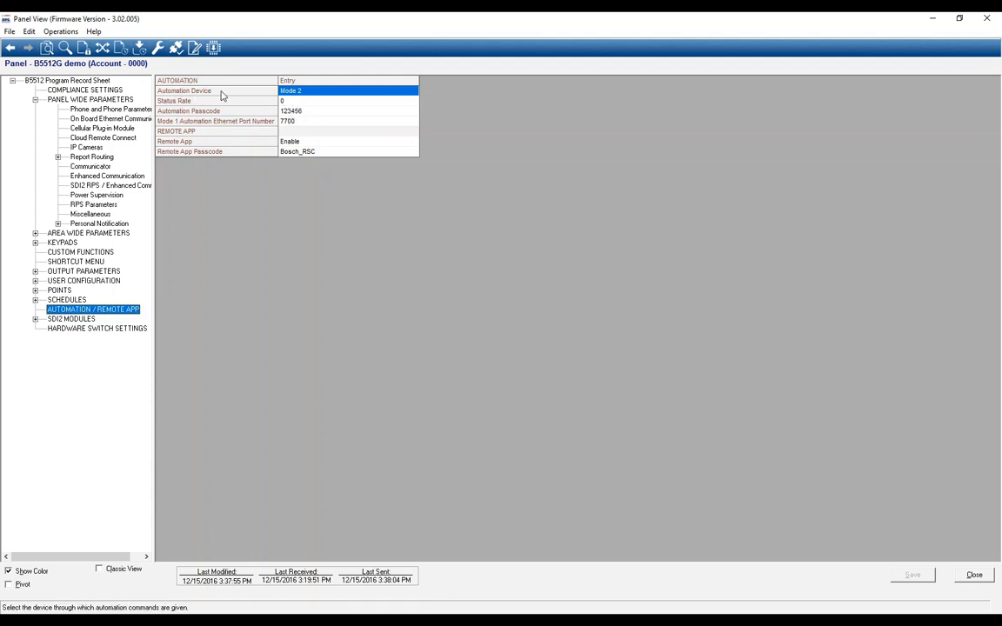
double_click(302, 93)
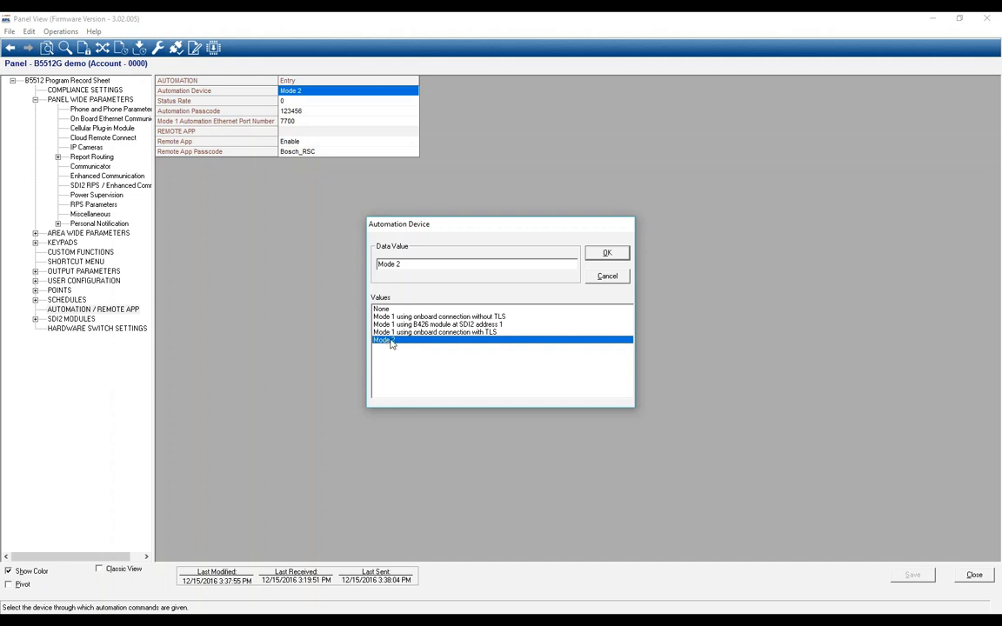
left_click(608, 278)
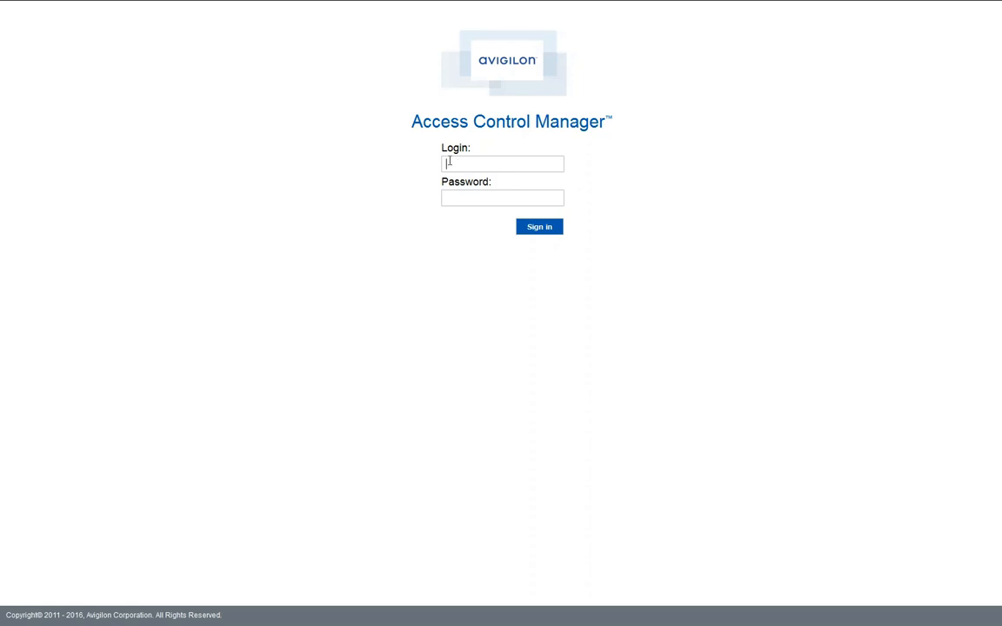
Sign in to Access Control Manager with the user's login and password, then open Setup & Settings
type("fotero")
key("Tab")
type("••••")
key("Return")
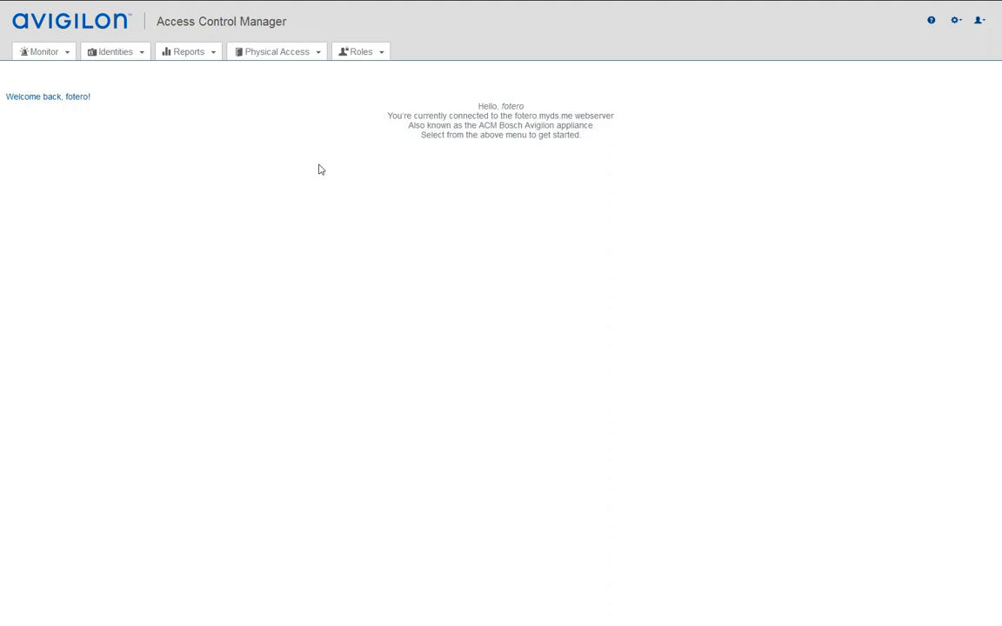
left_click(956, 23)
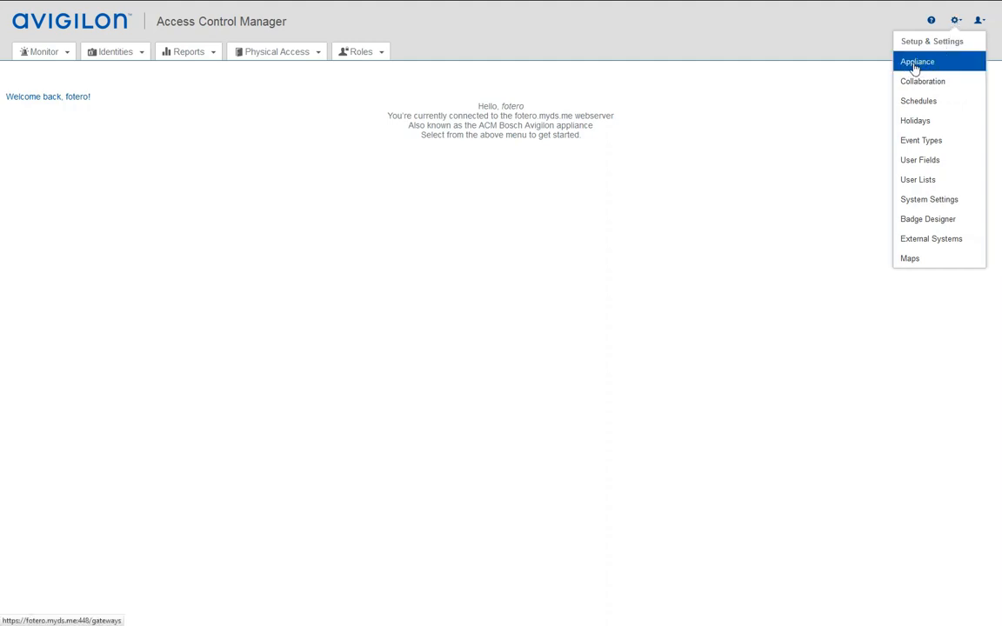
Check the appliance's About licence details, confirming Intrusion Panels: 10 is allowed
left_click(915, 63)
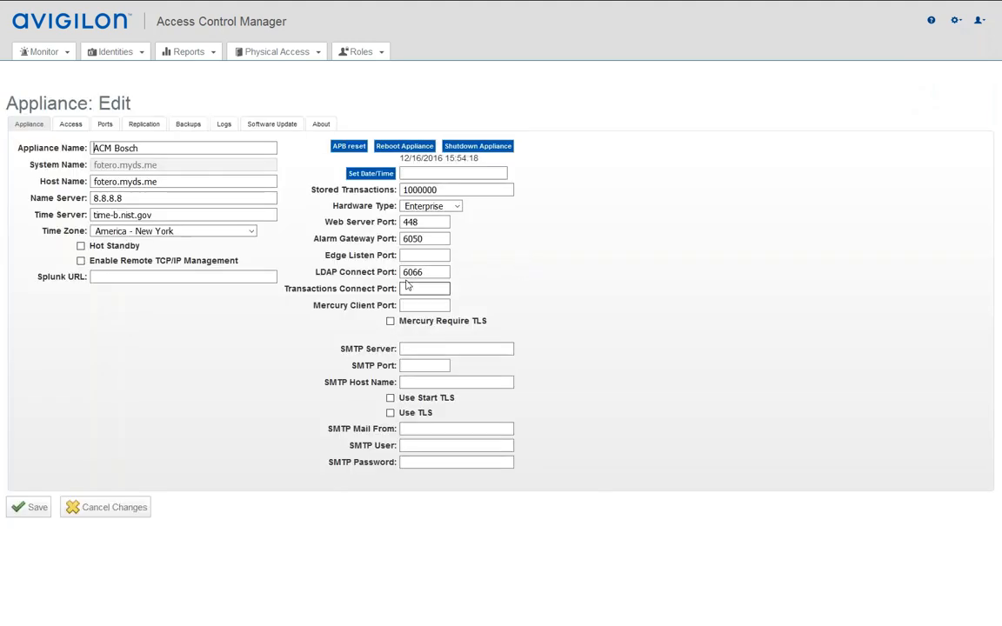
left_click(322, 125)
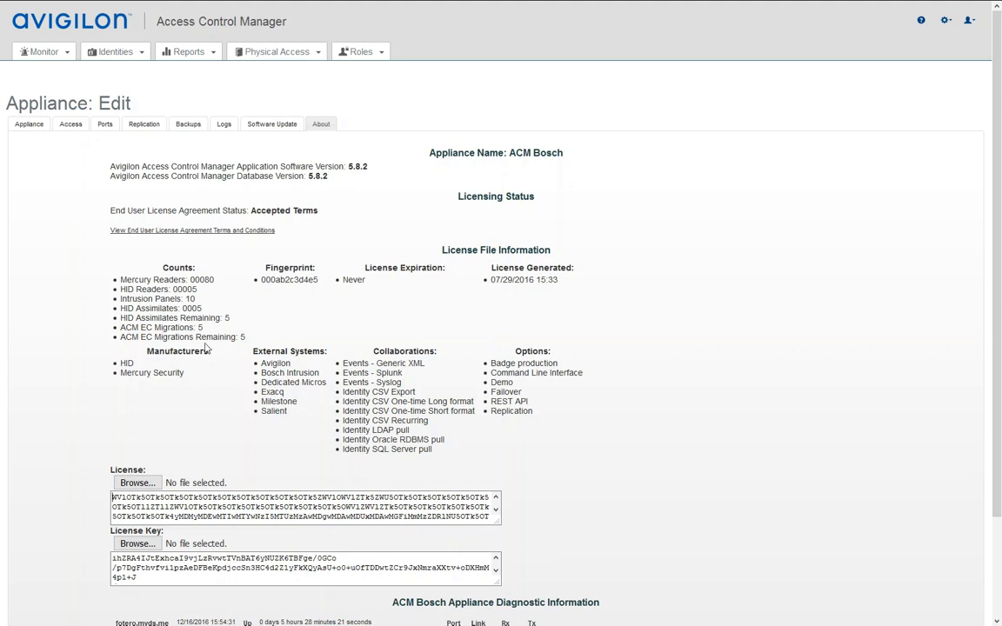
left_click_drag(197, 298, 119, 299)
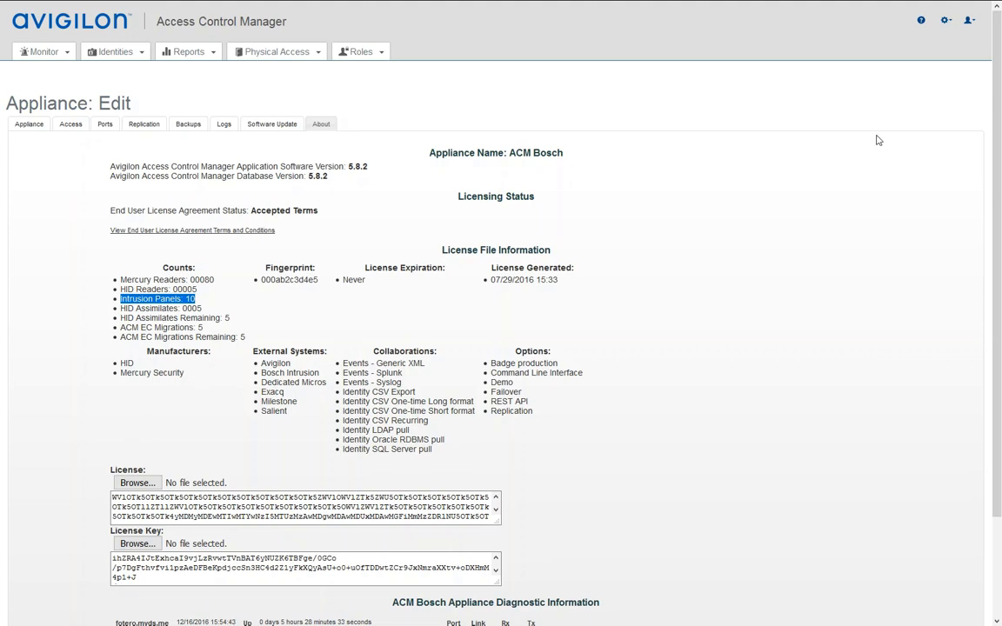
left_click(946, 21)
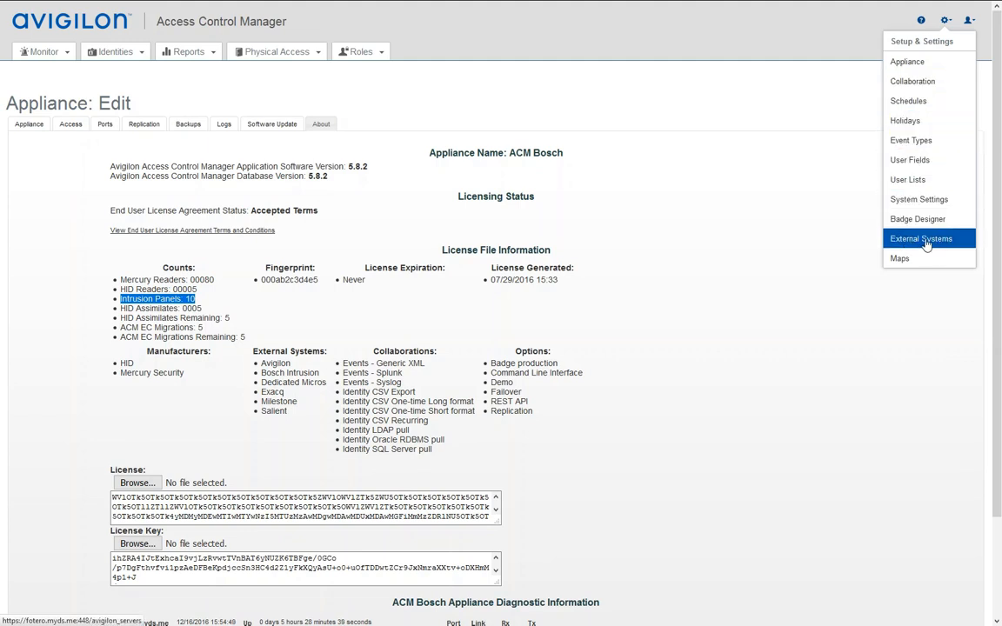
Open the External Systems Bosch Intrusion panel list and begin adding a new panel
left_click(925, 241)
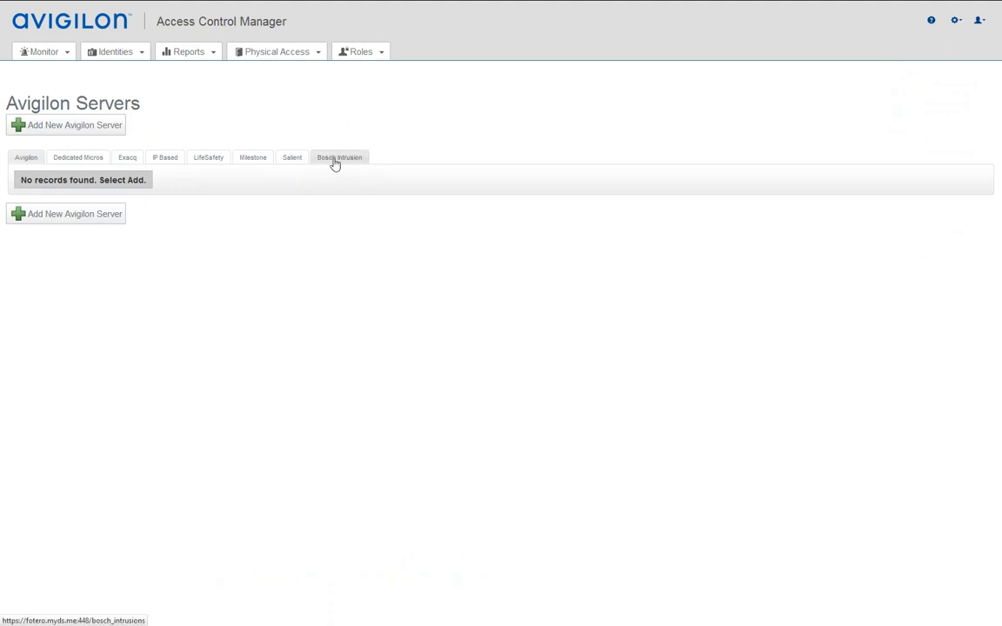
left_click(334, 163)
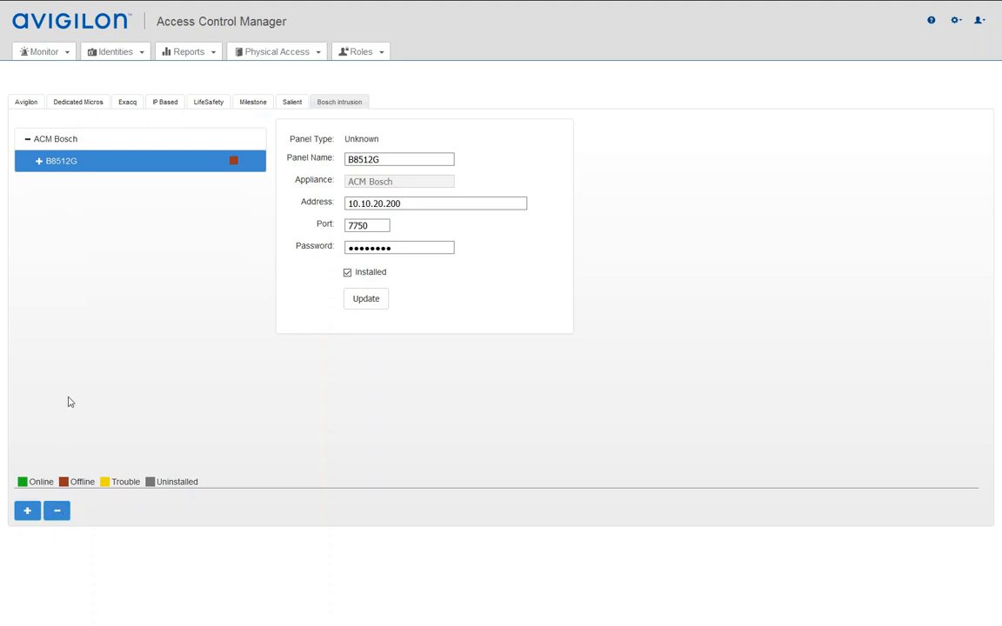
left_click(27, 511)
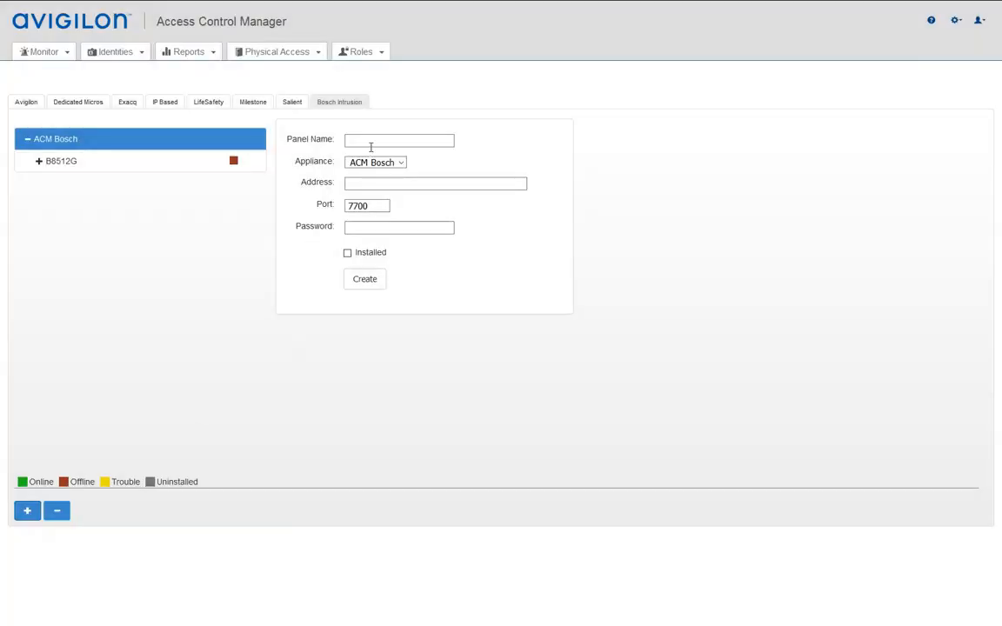
Name the new panel 'B5512G Demo Panel' with address 192.168.1.222
left_click(360, 140)
type("B")
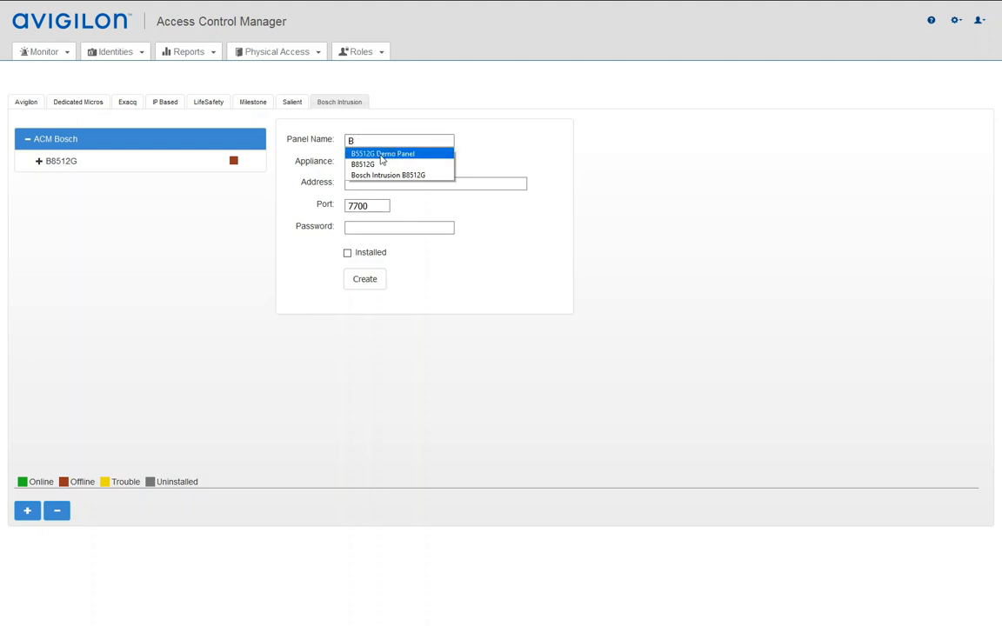
left_click(381, 160)
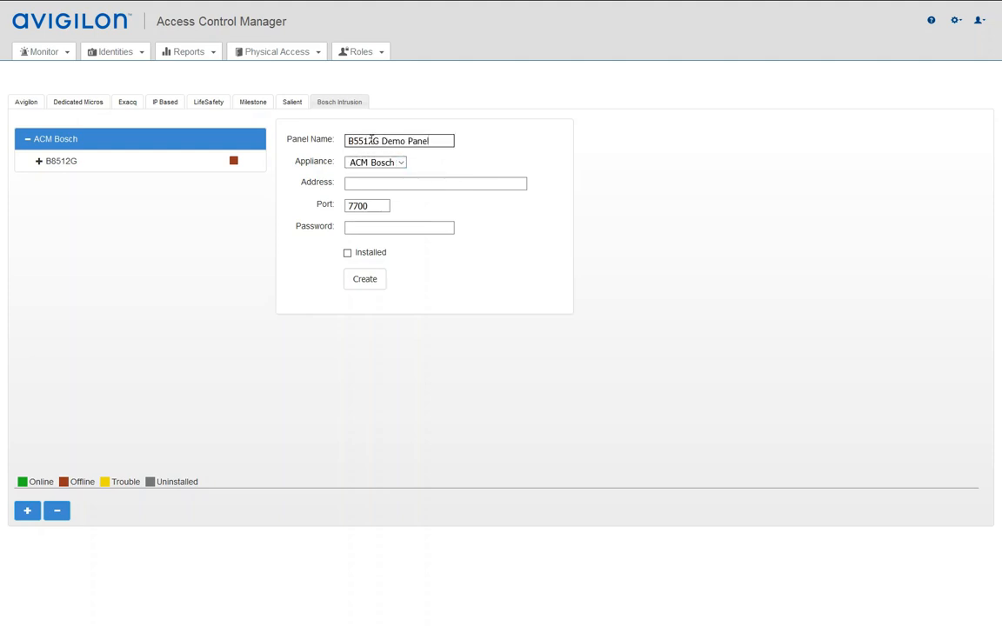
left_click(357, 184)
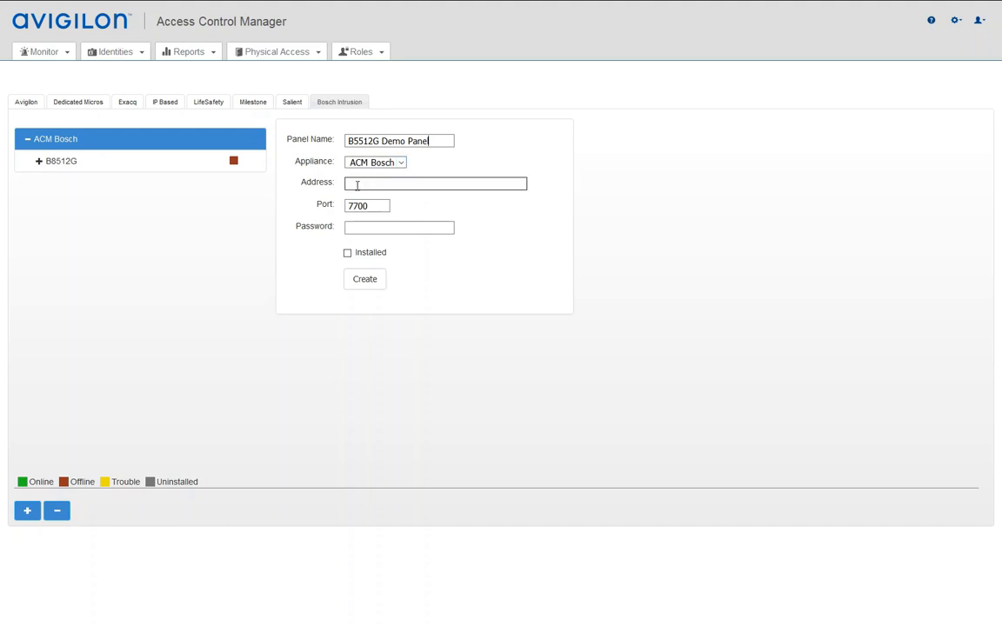
type("192.168.1.")
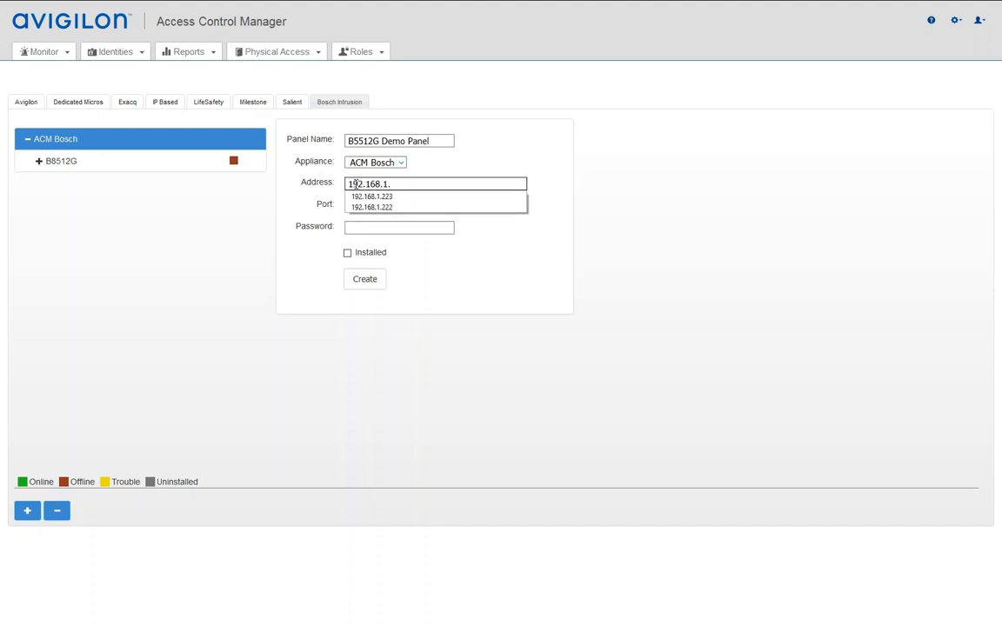
type("222")
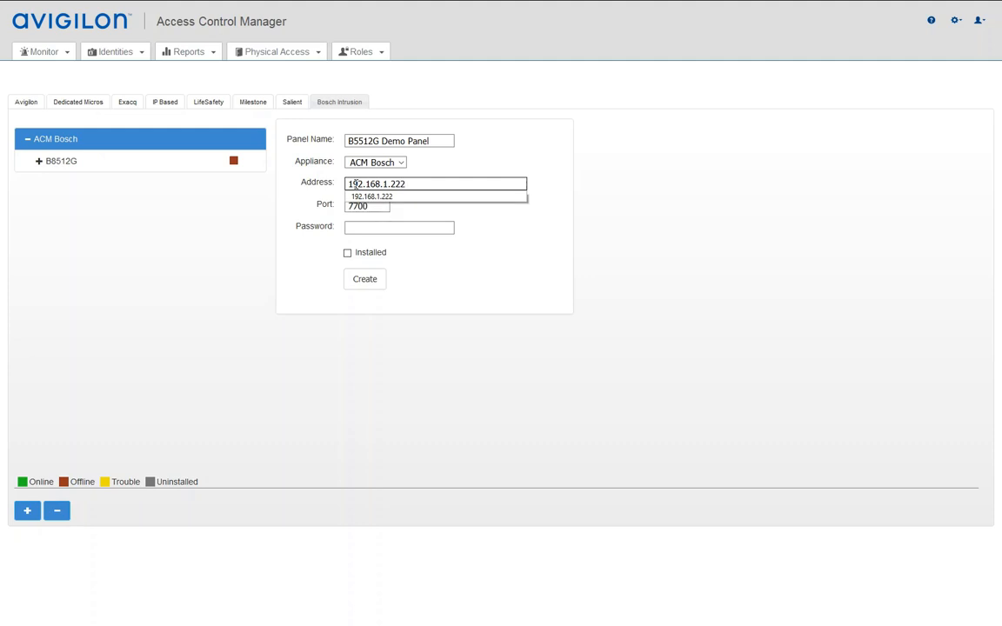
key("Tab")
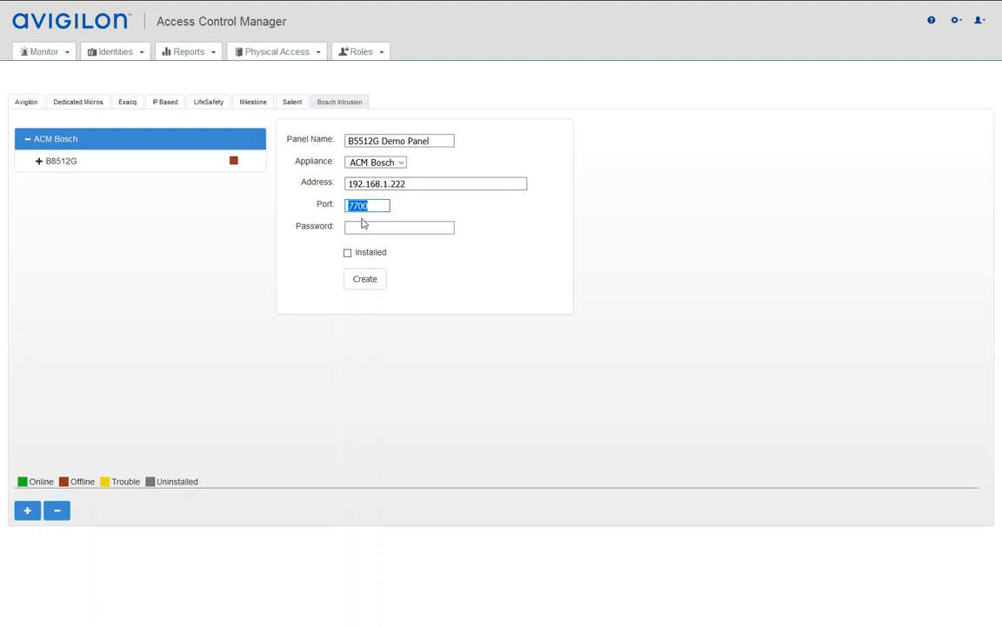
Set port 7750, enter the panel password, mark it Installed and create it
left_click(367, 212)
key("BackSpace")
key("BackSpace")
type("50")
left_click(382, 230)
left_click(347, 254)
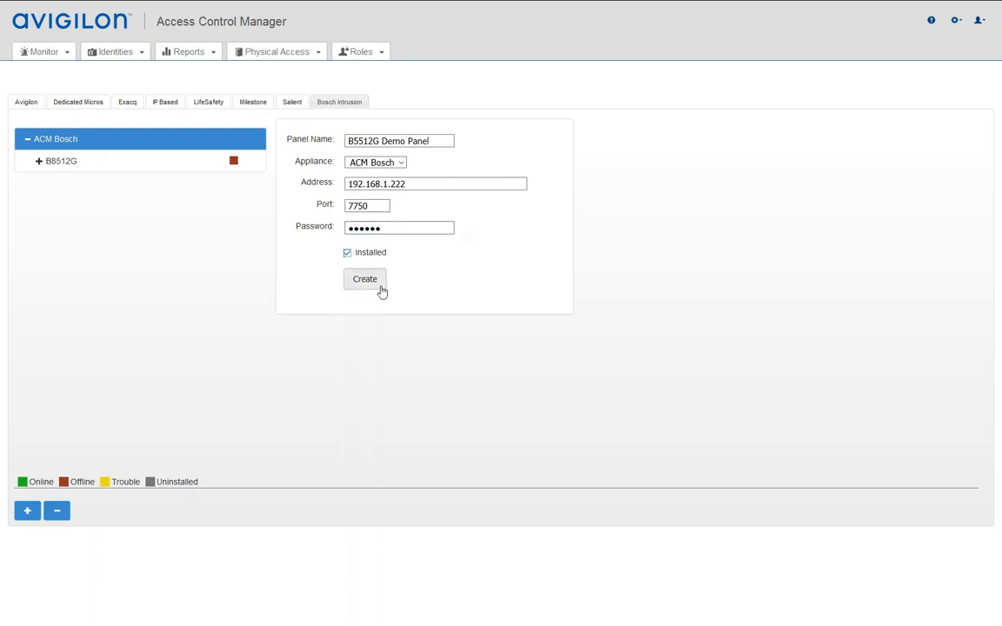
left_click(365, 284)
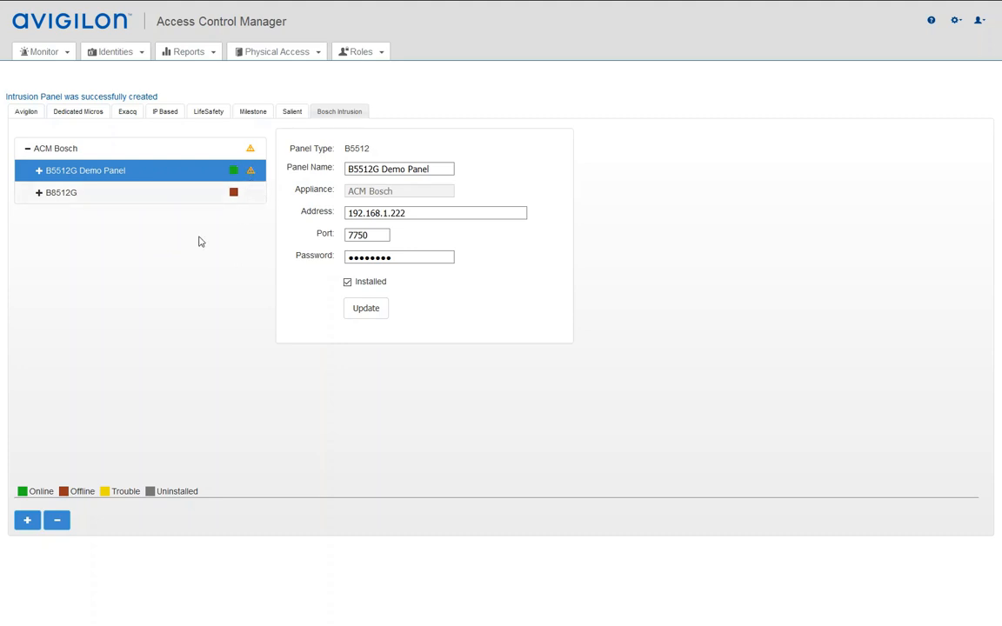
Expand B5512G Demo Panel in the tree to show its Areas, Points, Outputs and Users
left_click(38, 171)
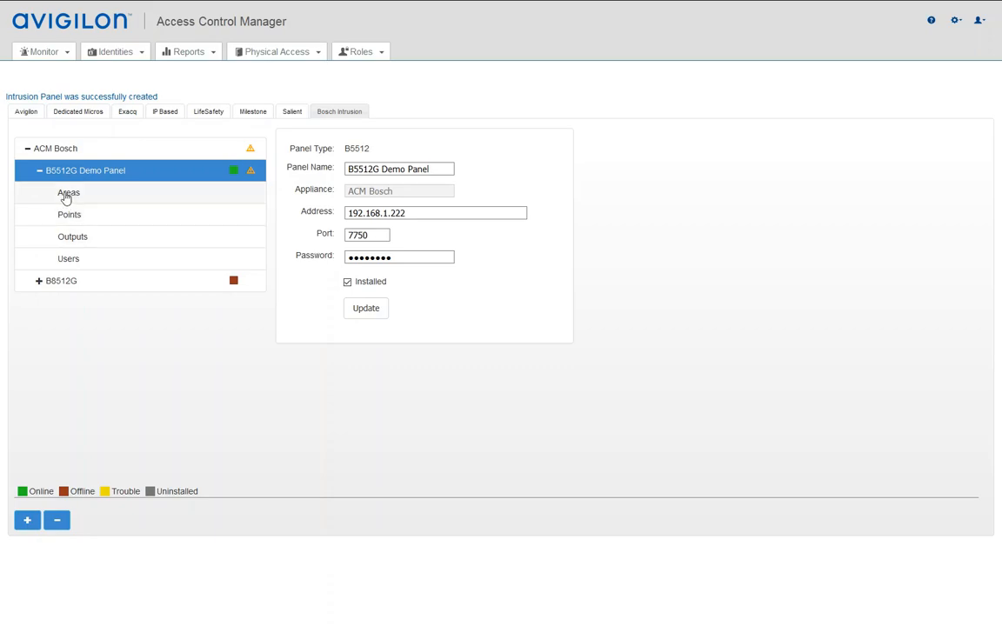
View the demo panel's empty Areas list, then go back to its settings, now online without trouble
left_click(69, 193)
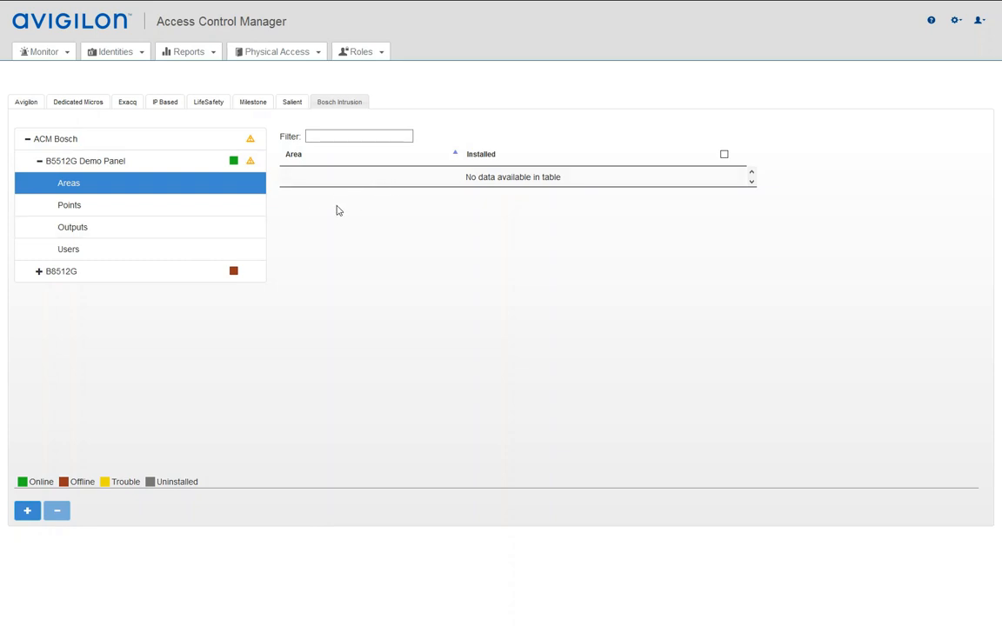
left_click(100, 159)
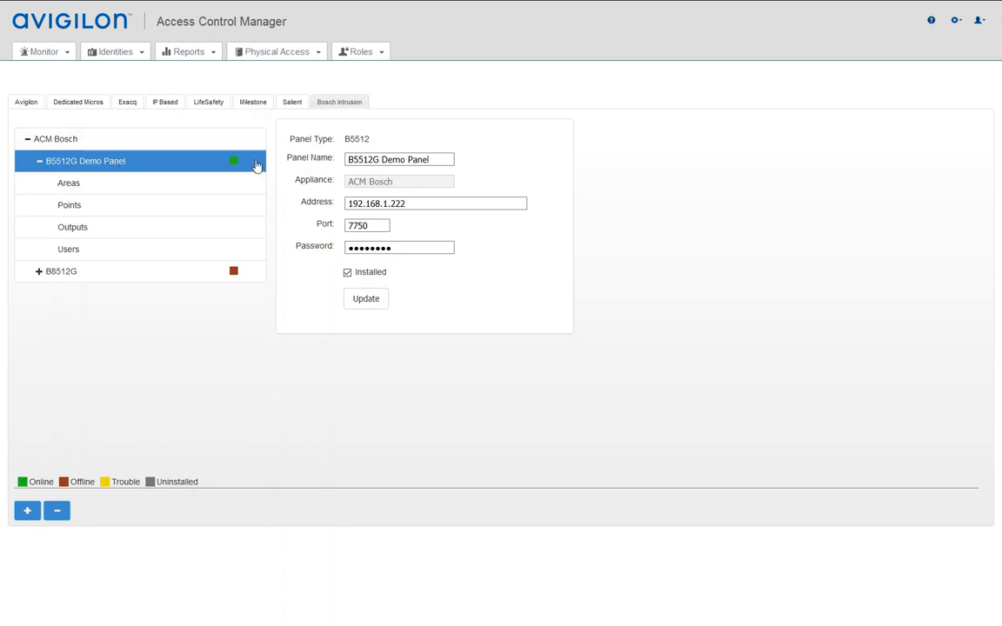
View the demo panel's Areas, now listing Office and Warehouse installed, then open the Monitor menu
left_click(69, 185)
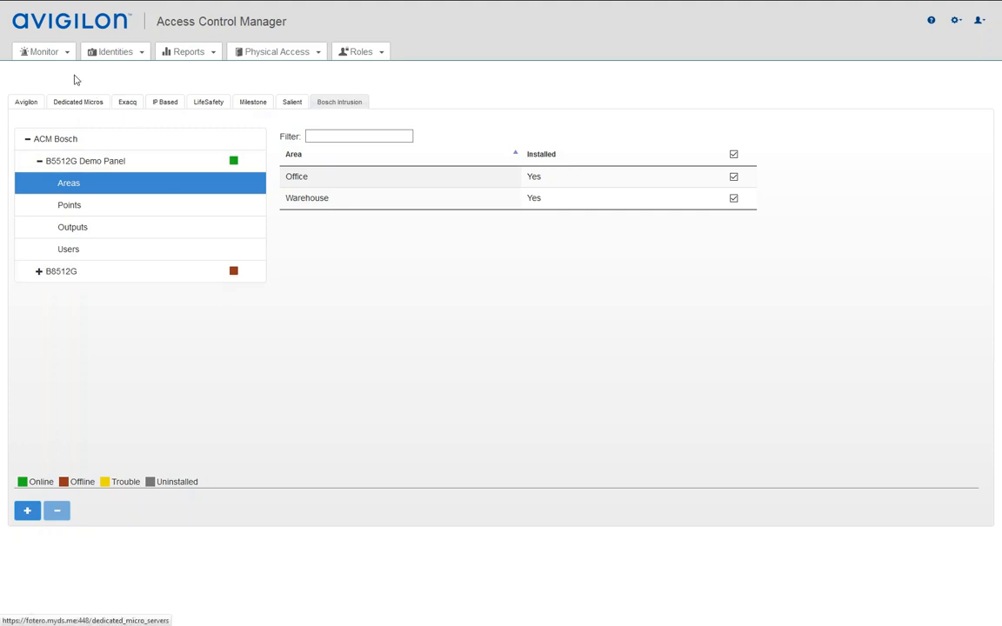
left_click(52, 54)
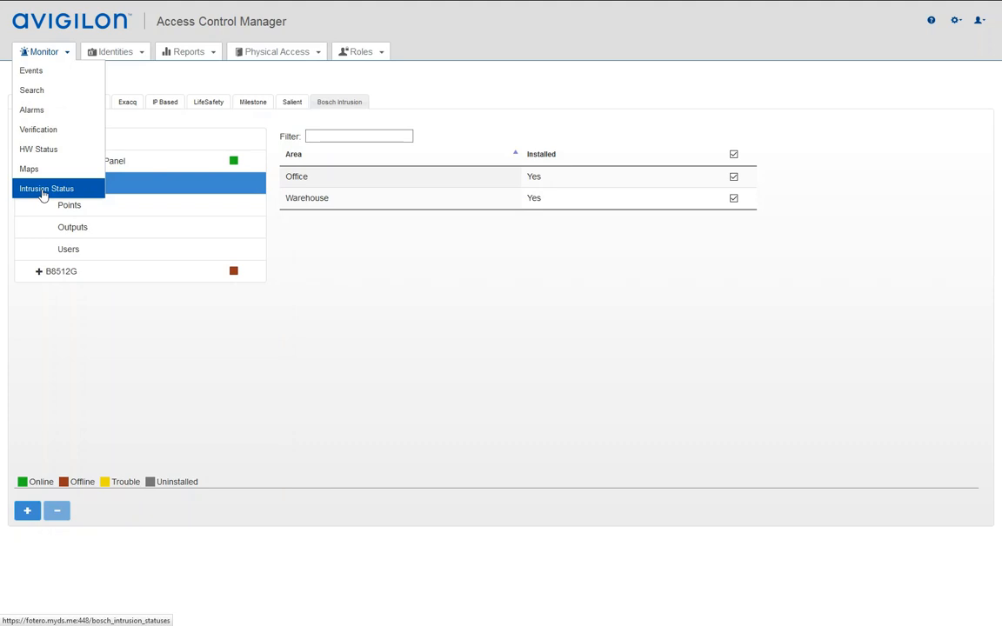
Check the B5512G Demo Panel's intrusion status and list its areas: Factory, Chemical, Warehouse, Office
left_click(43, 192)
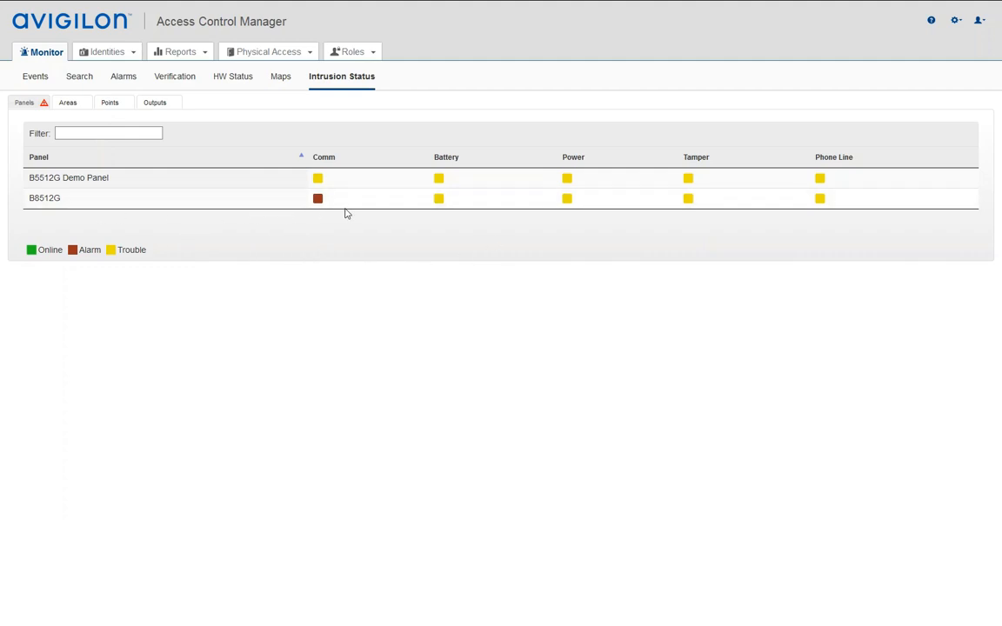
left_click(70, 178)
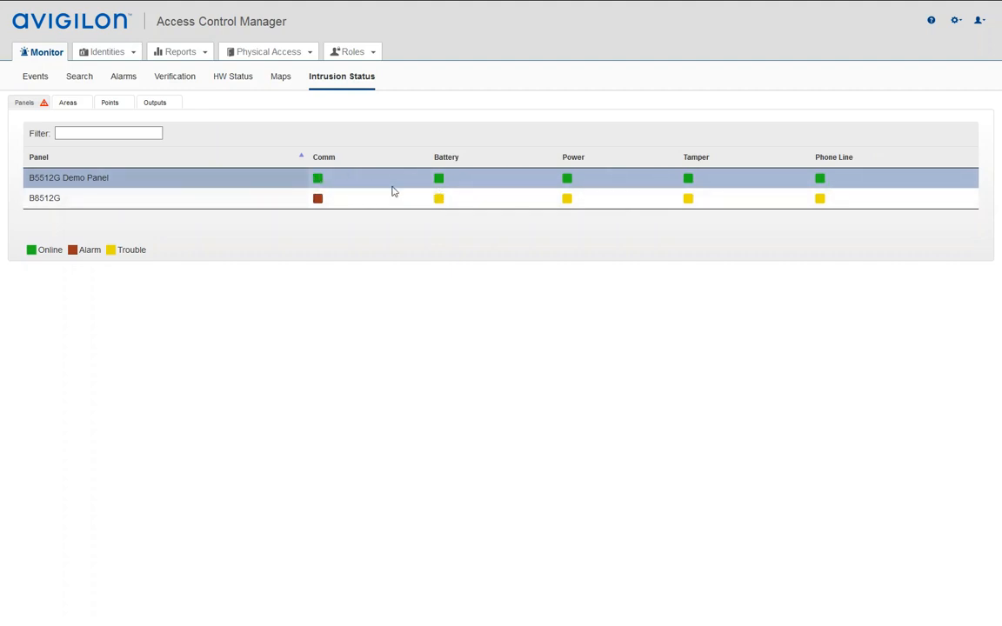
left_click(68, 104)
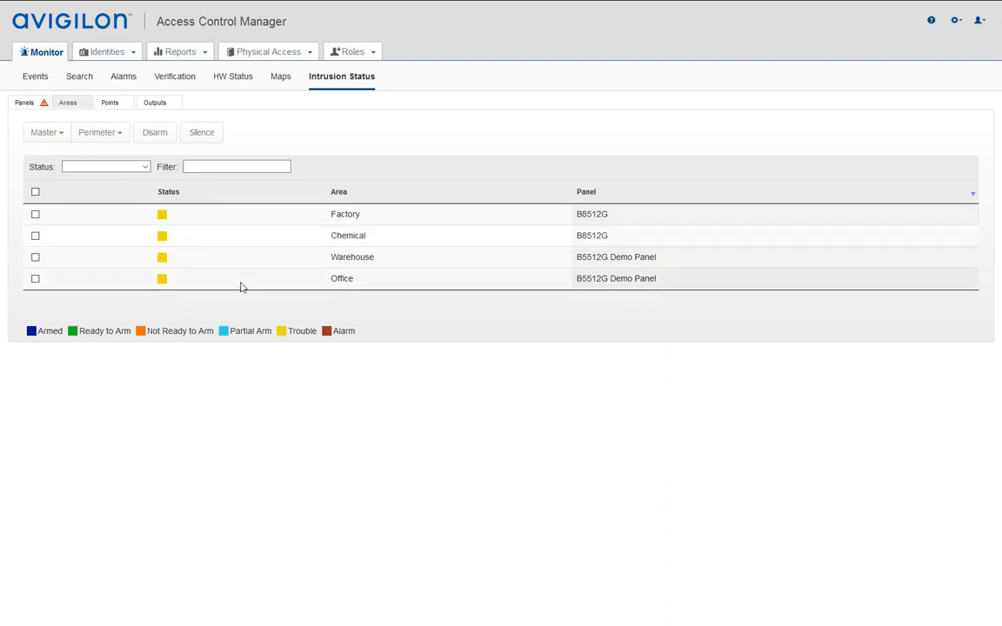
Clear the Status filter and tick the Warehouse area for arming
left_click(146, 167)
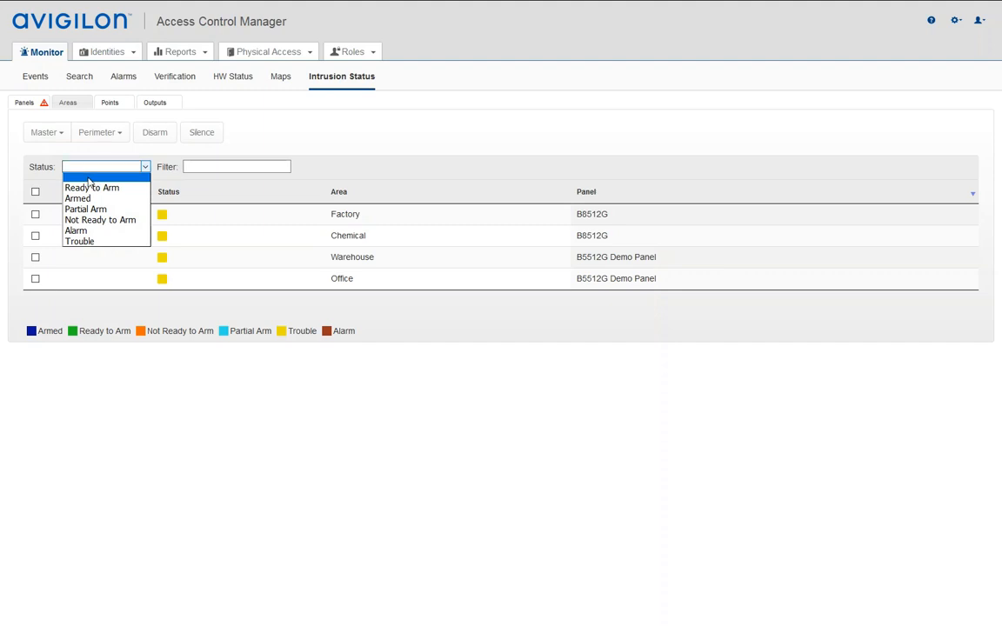
left_click(88, 180)
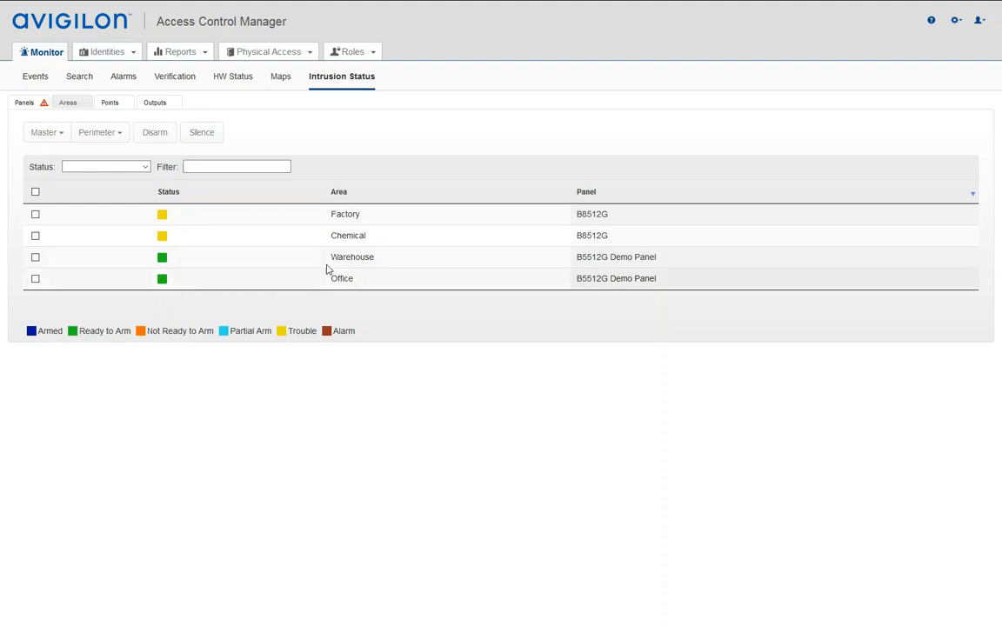
left_click(35, 257)
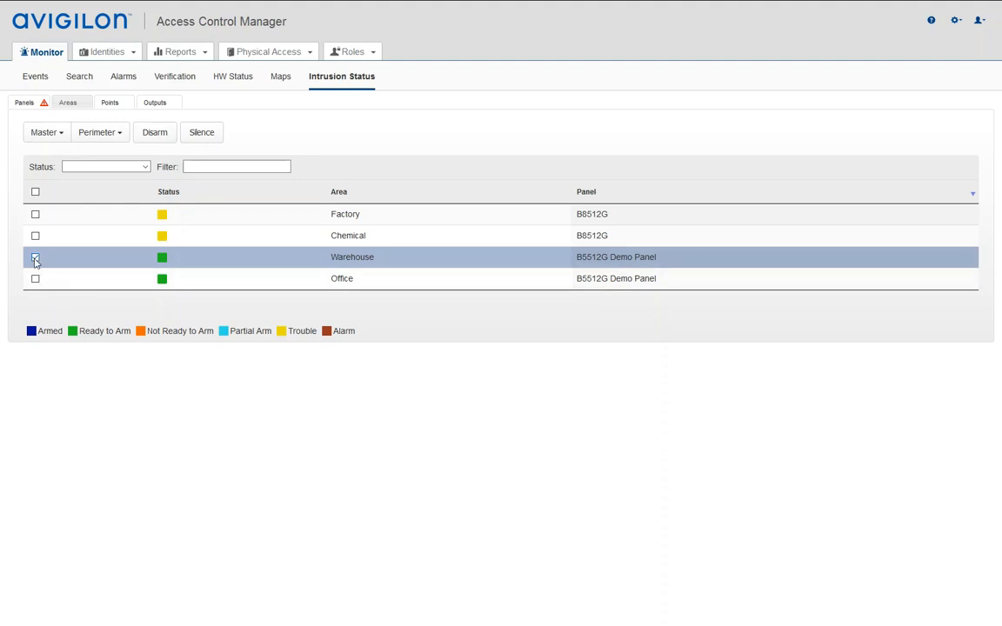
Instant Arm the checked Warehouse area from the Master arming options
left_click(74, 134)
left_click(56, 131)
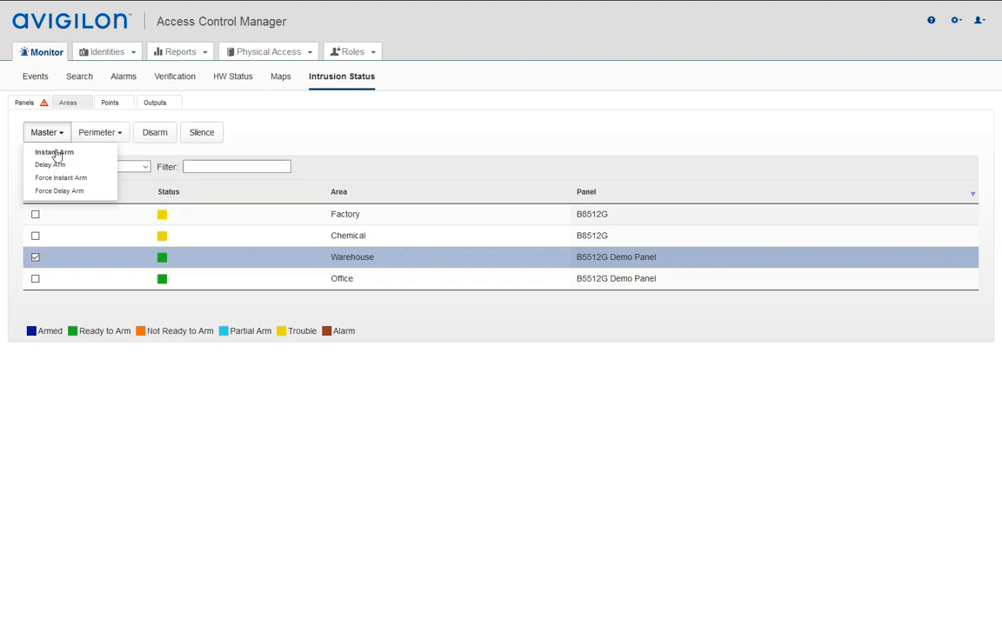
left_click(55, 153)
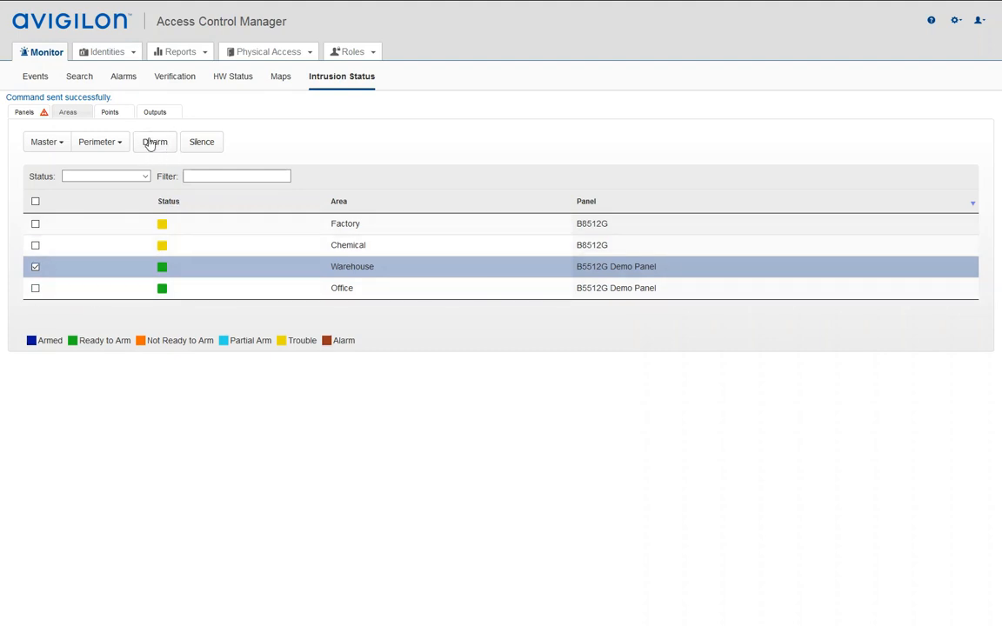
Review the perimeter arming options again and highlight the command confirmation message
left_click(99, 142)
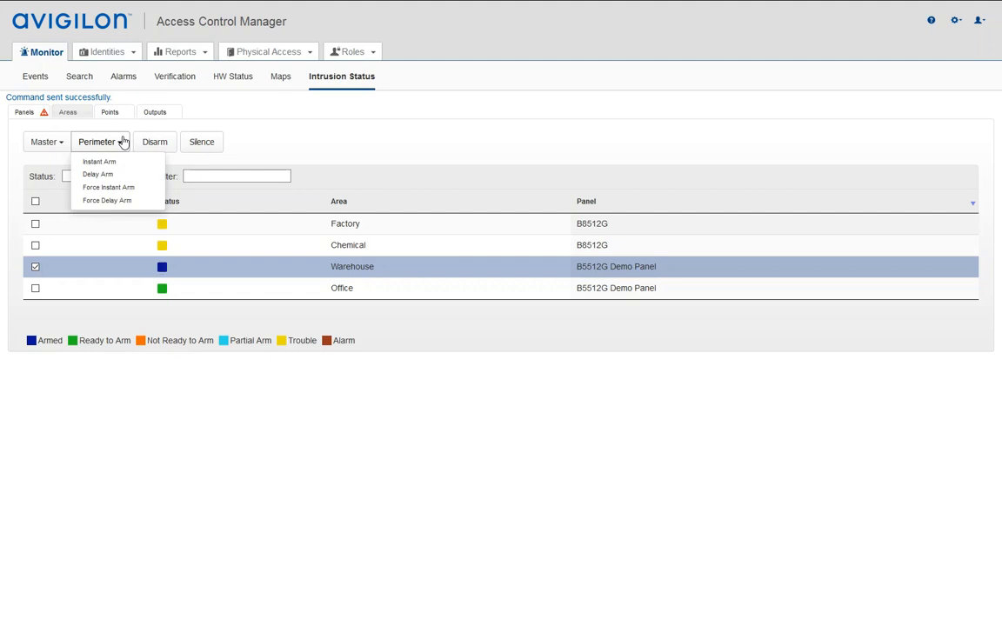
left_click(154, 142)
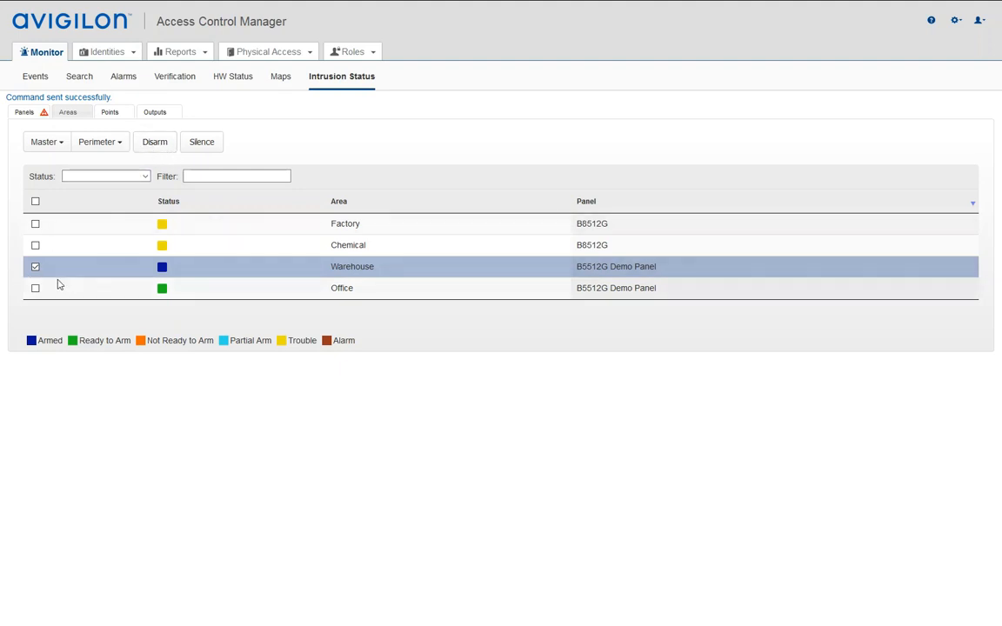
left_click(152, 146)
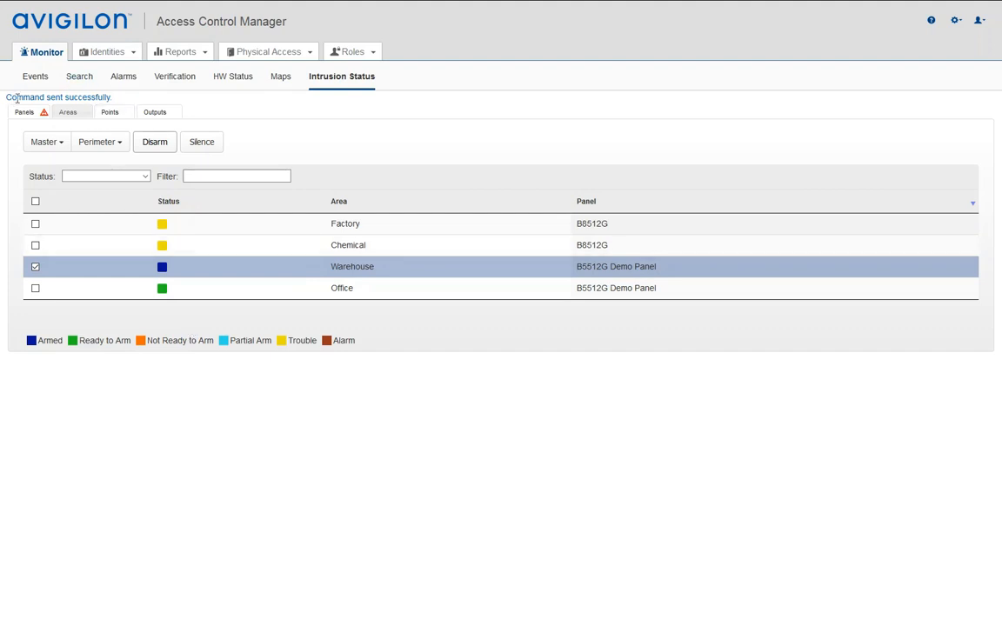
left_click_drag(6, 97, 111, 96)
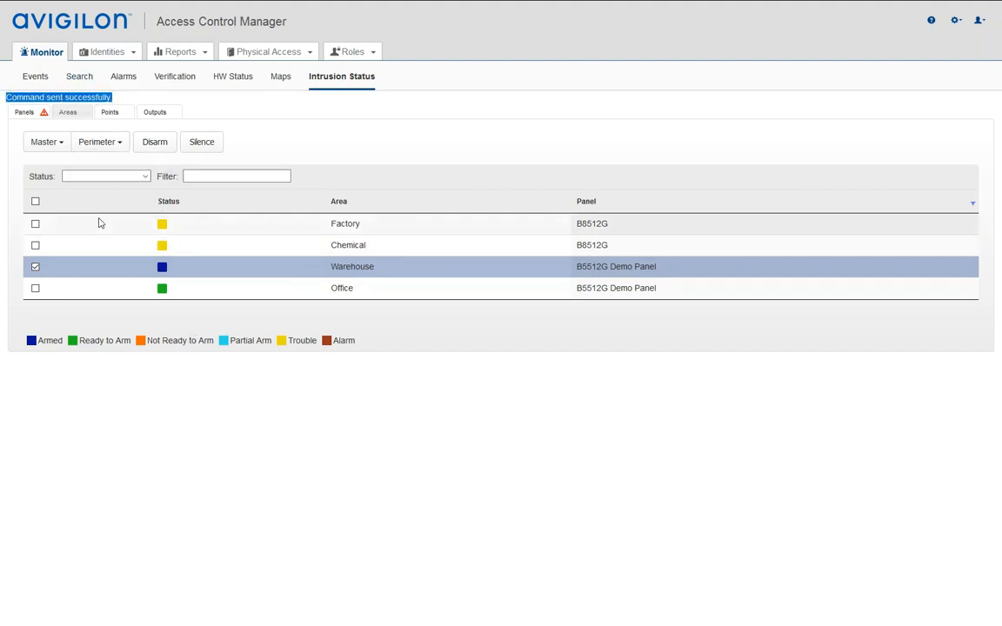